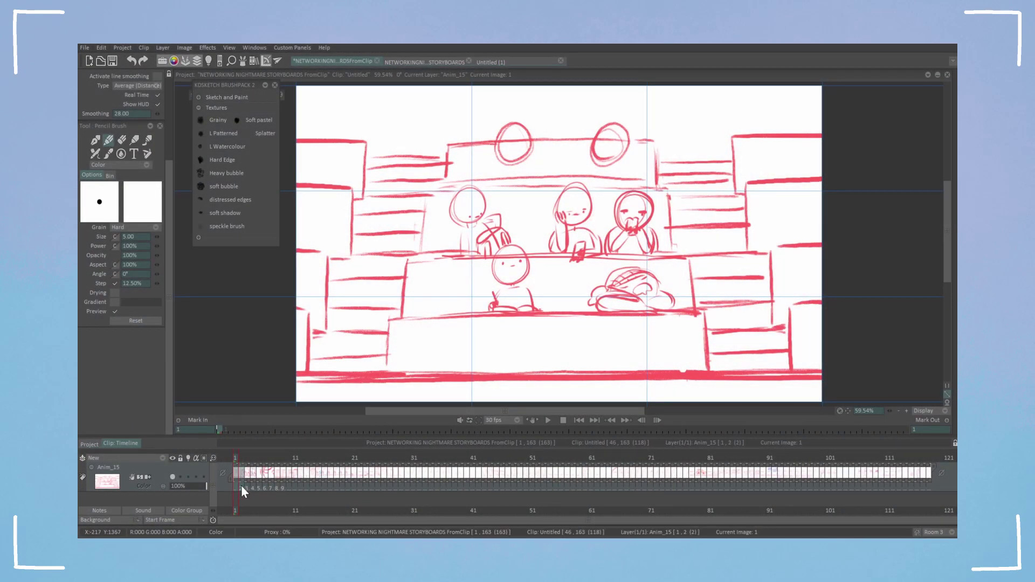
Step: Cut the selected storyboard frames and paste them into the empty Untitled1 clip
click(241, 485)
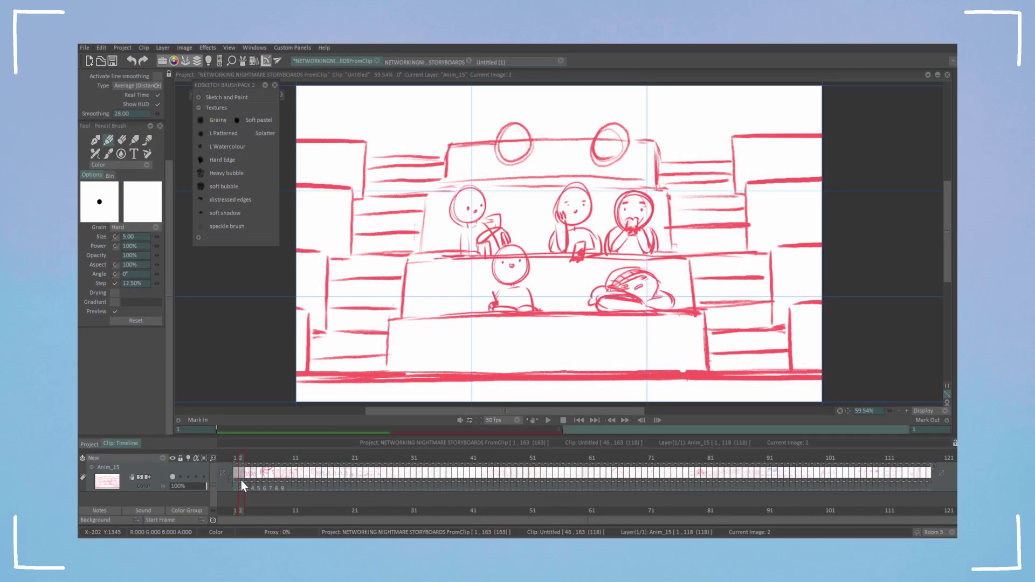
right_click(237, 475)
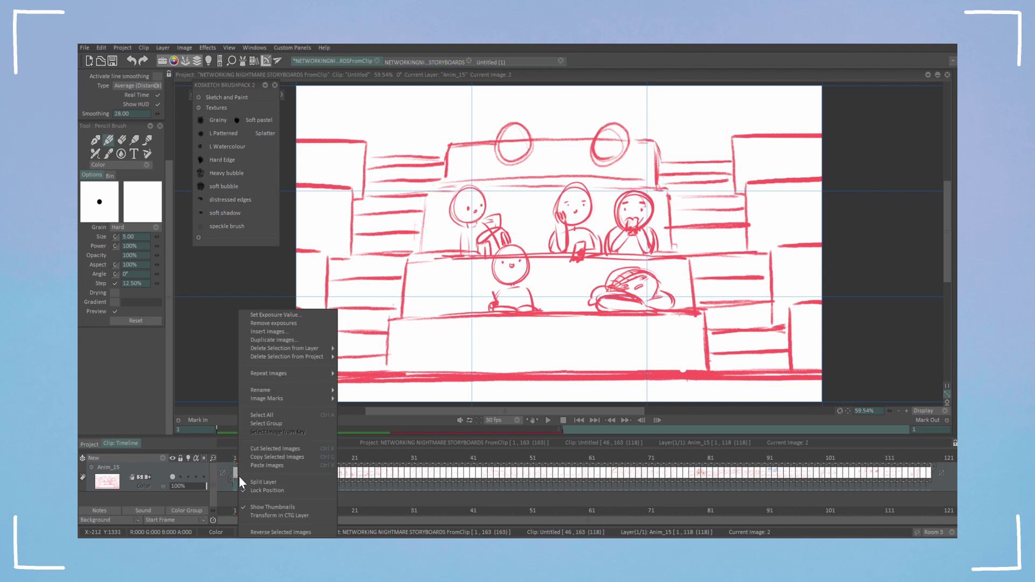
click(271, 448)
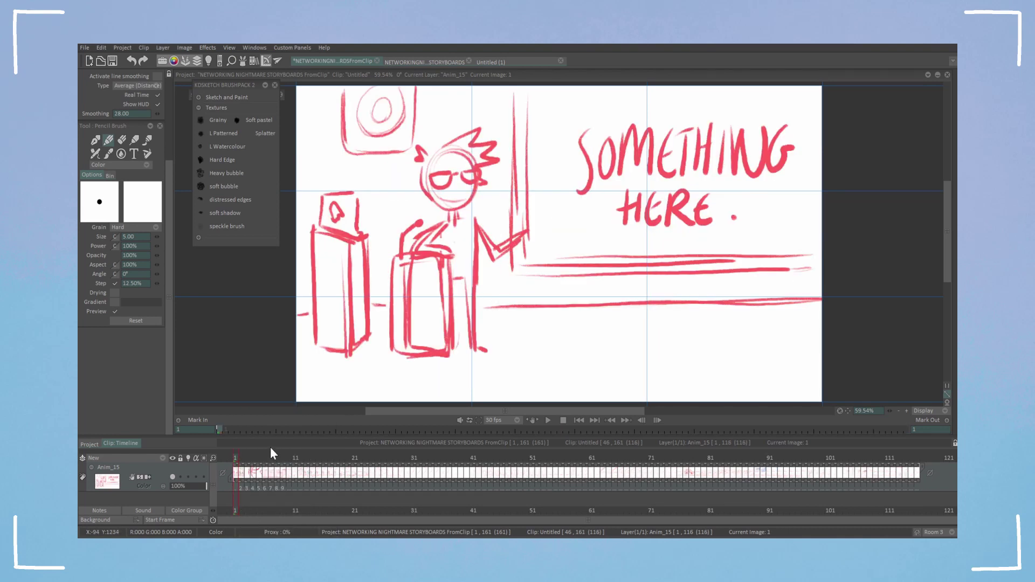
click(88, 444)
double_click(266, 484)
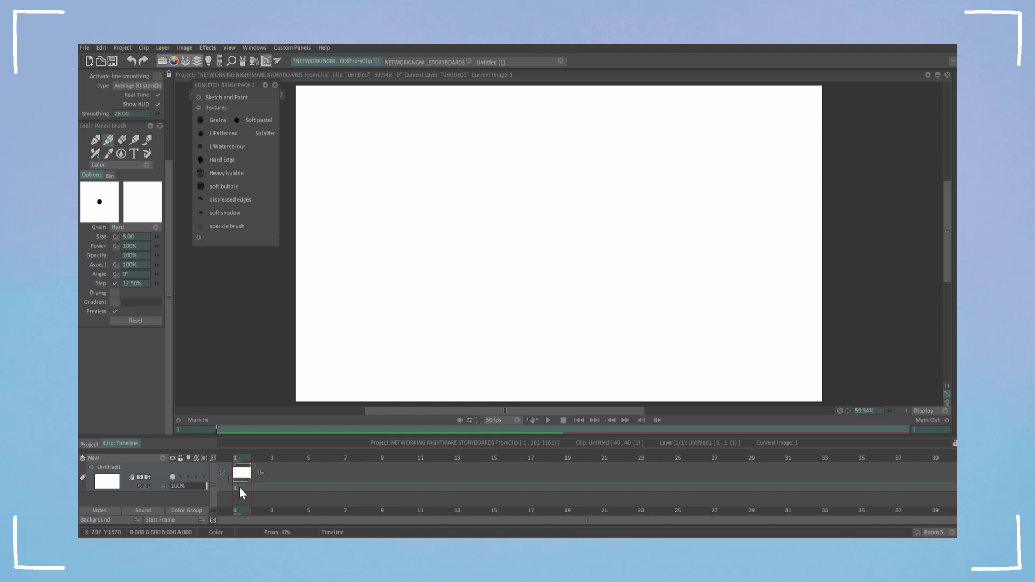
right_click(245, 483)
click(279, 481)
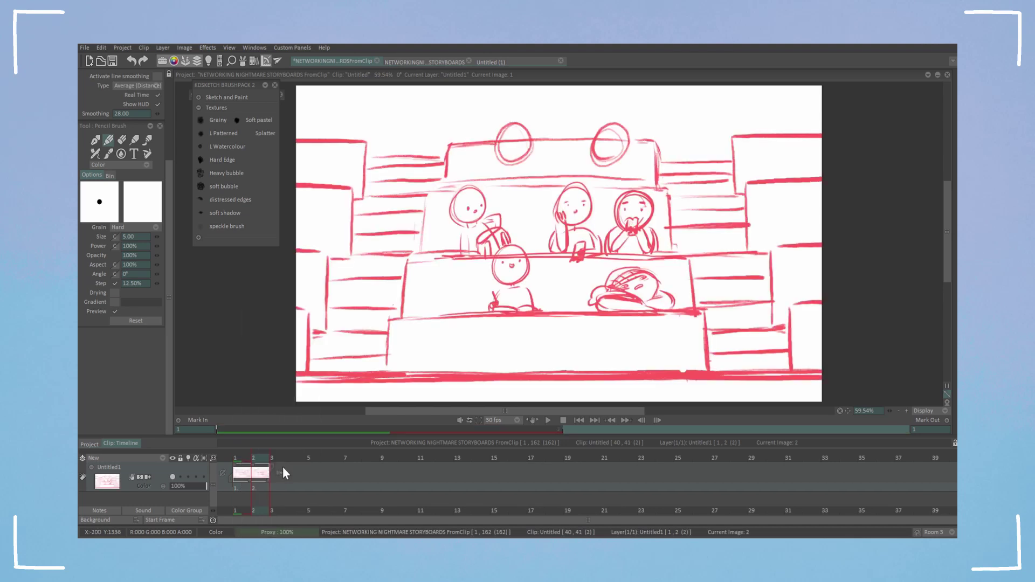
Step: Extend both panels' holds, sketch the character's body and leg, and scrub playback
drag(256, 479, 461, 492)
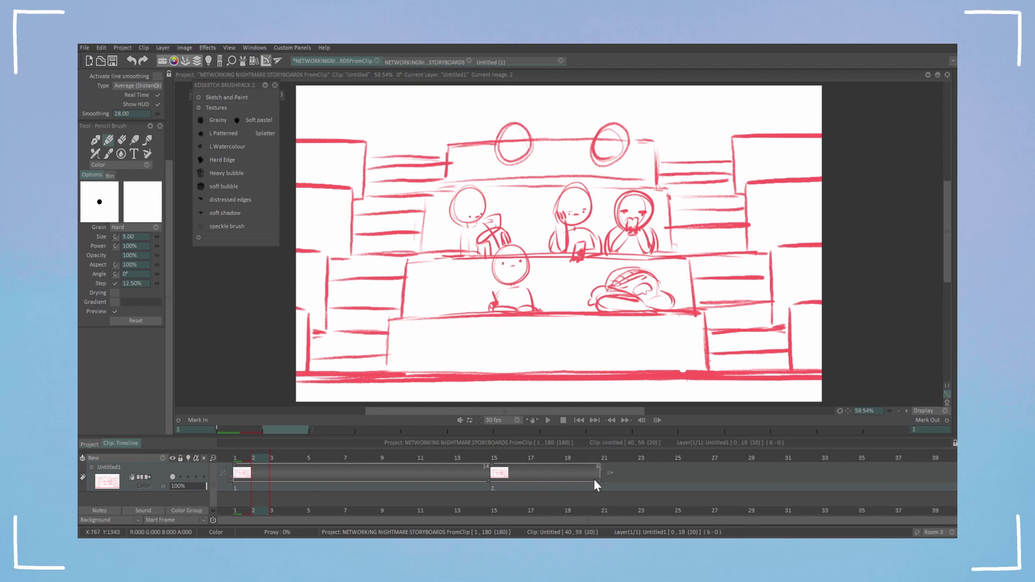
drag(497, 488, 533, 471)
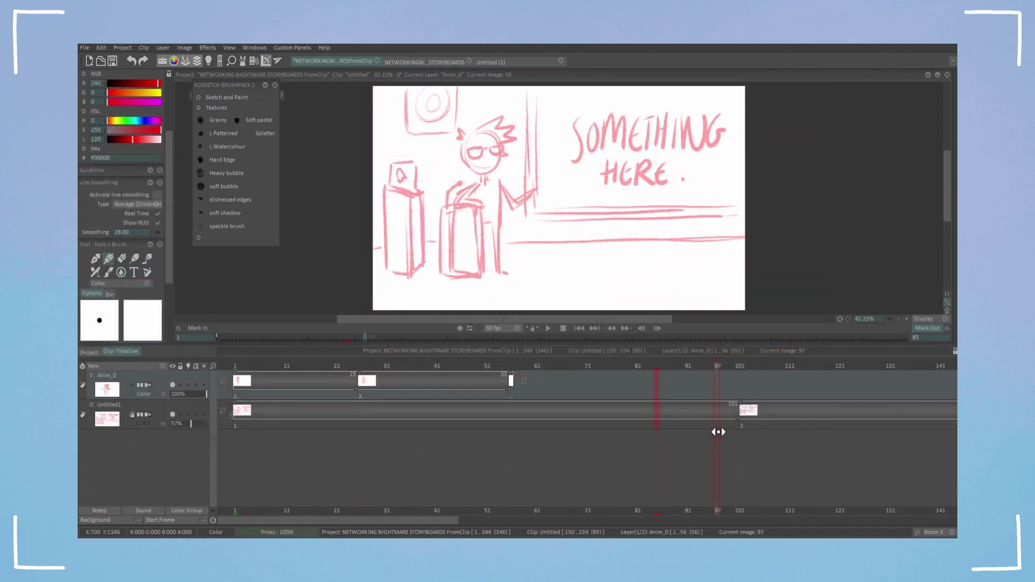
drag(526, 131, 535, 168)
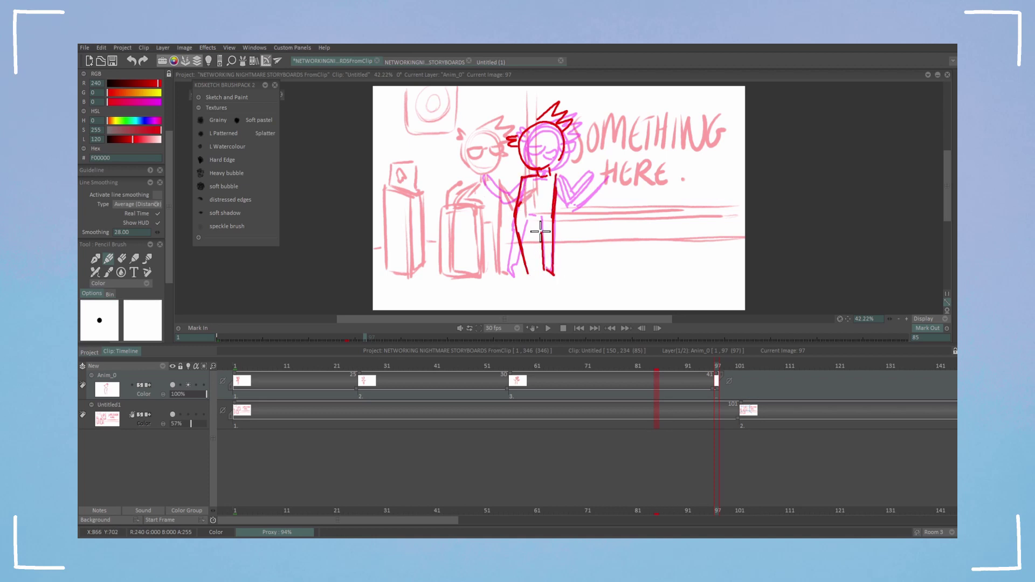
drag(511, 276, 524, 225)
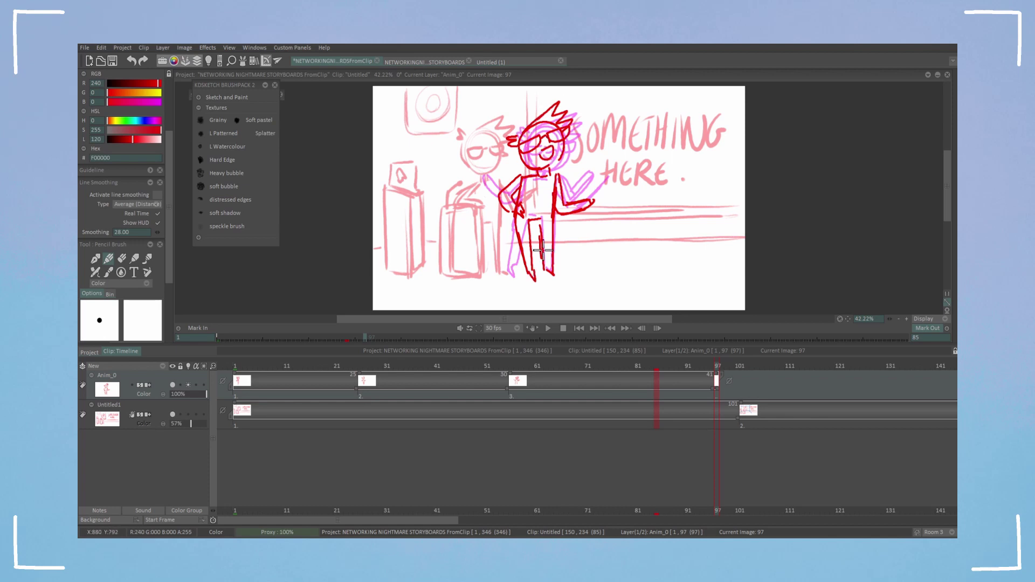
drag(705, 381, 823, 378)
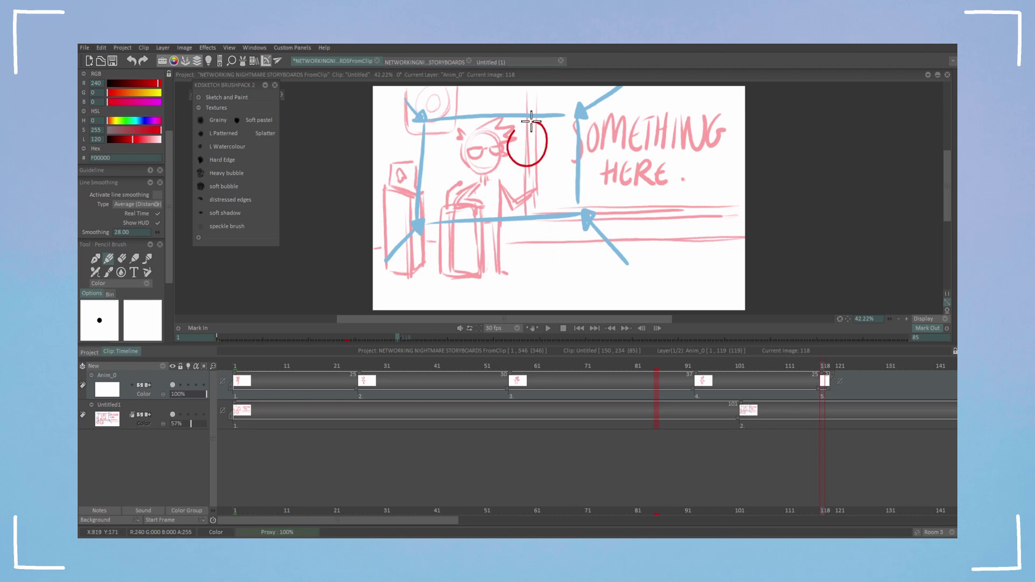
Step: Draw the new pose's head, undo the stray circle, and switch to the Eraser Brush
key(ctrl+z)
drag(526, 131, 518, 167)
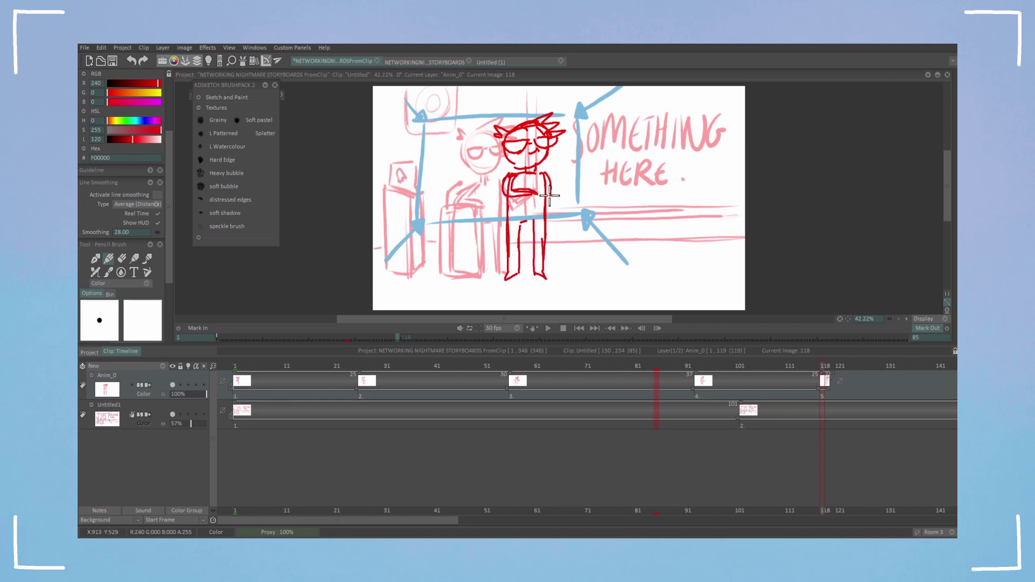
key(e)
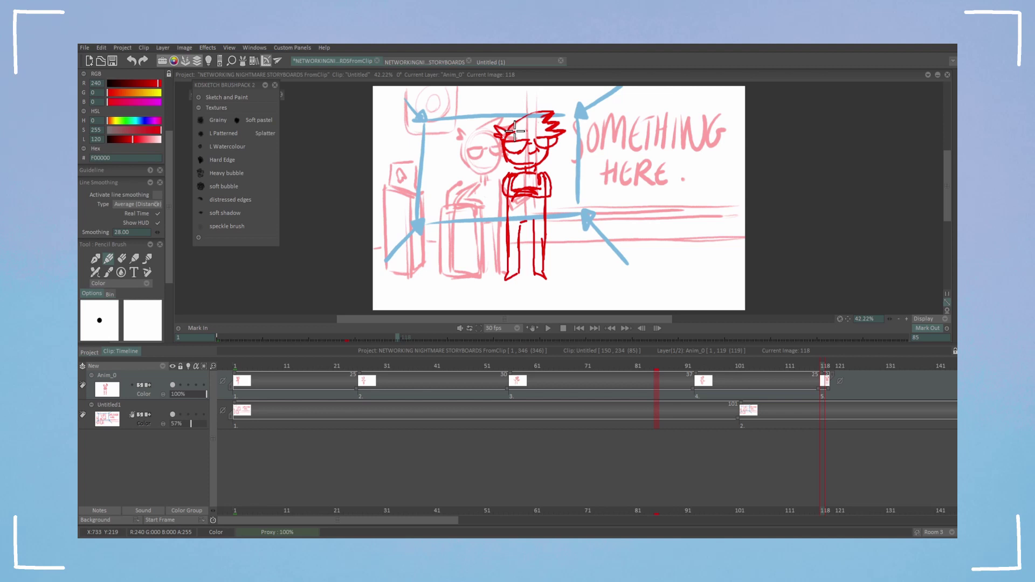
drag(833, 361, 941, 364)
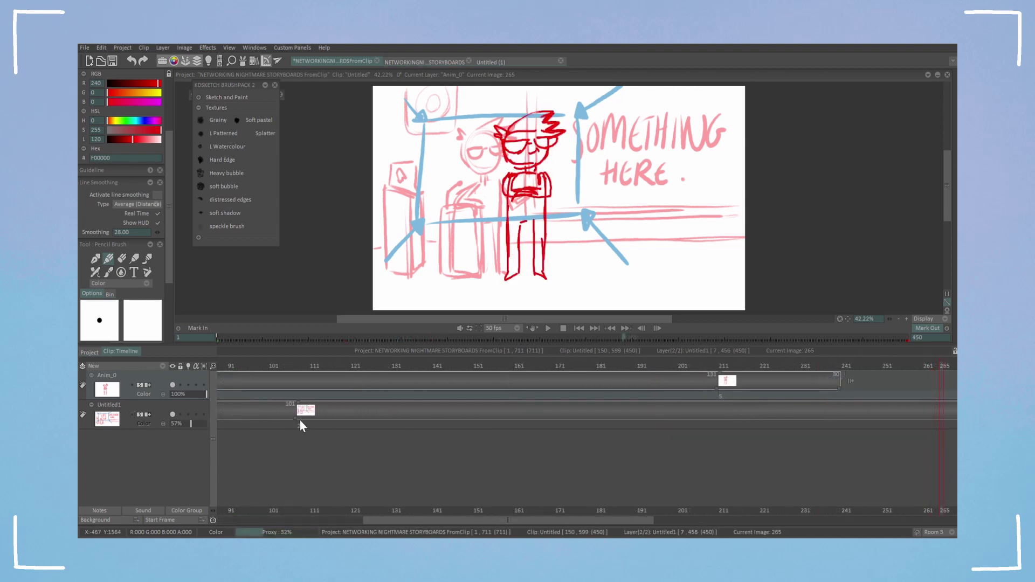
click(323, 385)
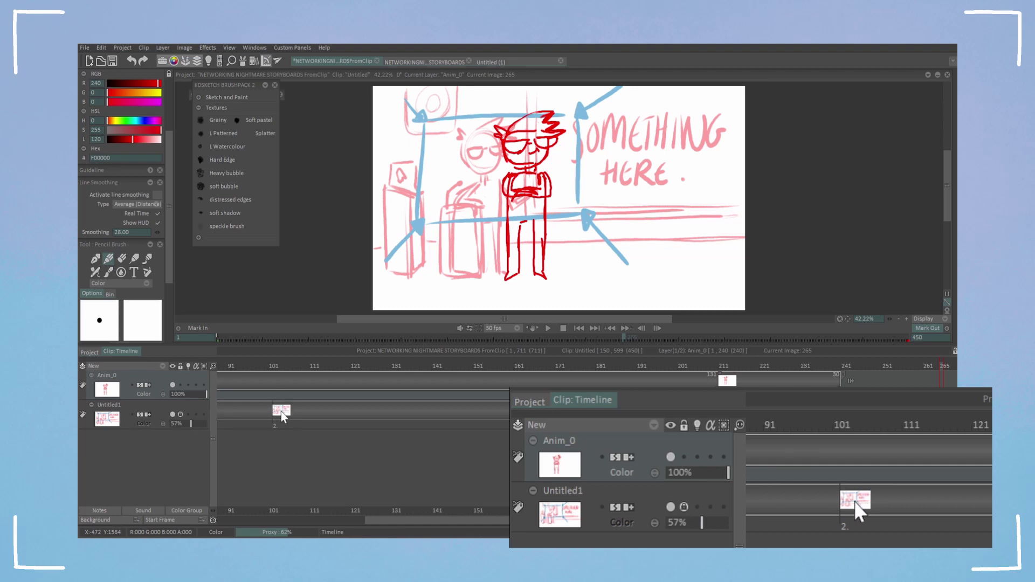
click(279, 412)
drag(289, 411, 282, 411)
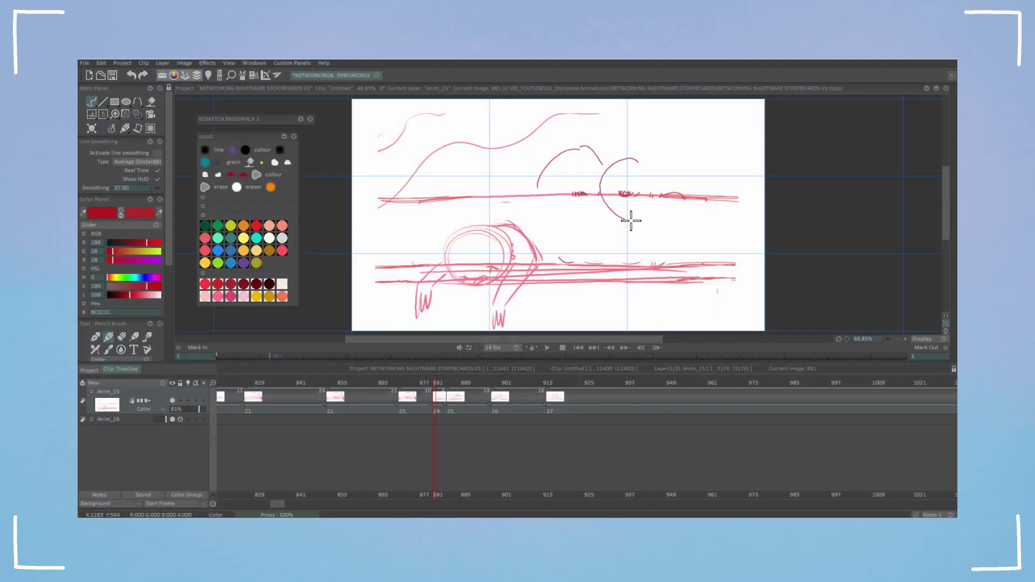
Step: Sketch a red circle for the character's head with the Pencil Brush
drag(631, 220, 654, 201)
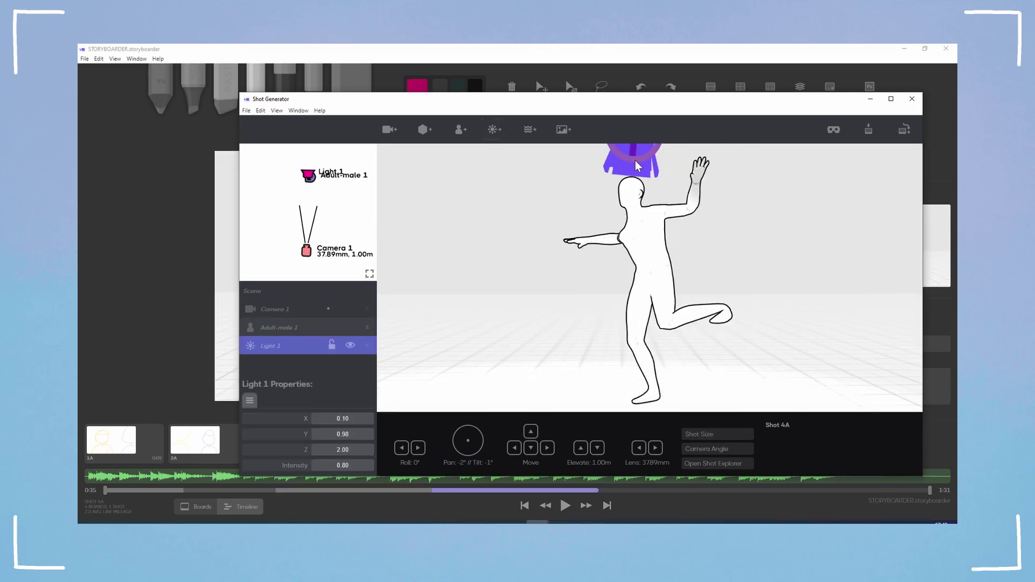
Step: Drag Light 1 in the viewport to shade the posed figure
drag(634, 161, 678, 176)
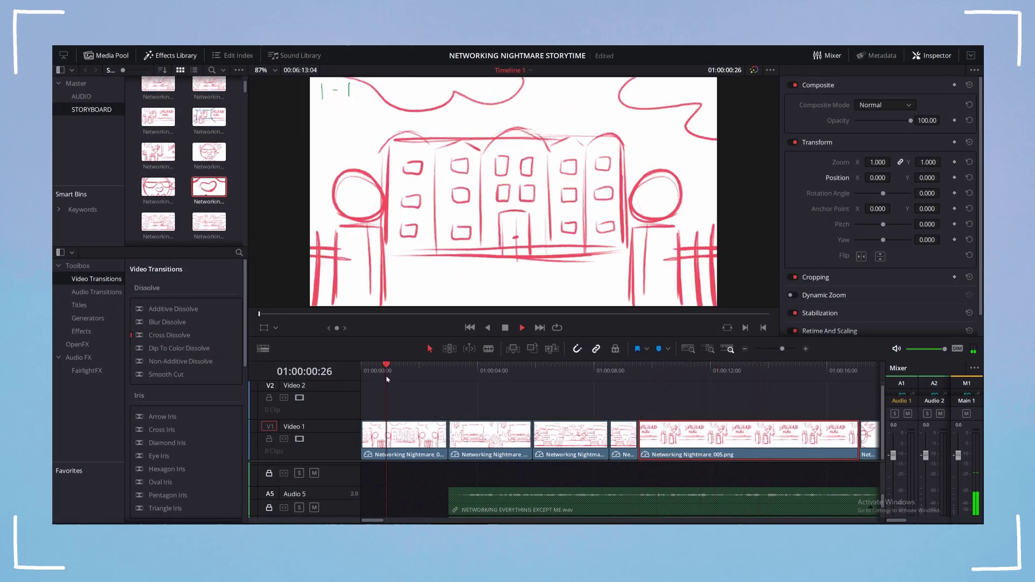
Step: Rearrange the V1 panel clips, drop the V2 panel onto V1, and play back
drag(482, 437, 482, 437)
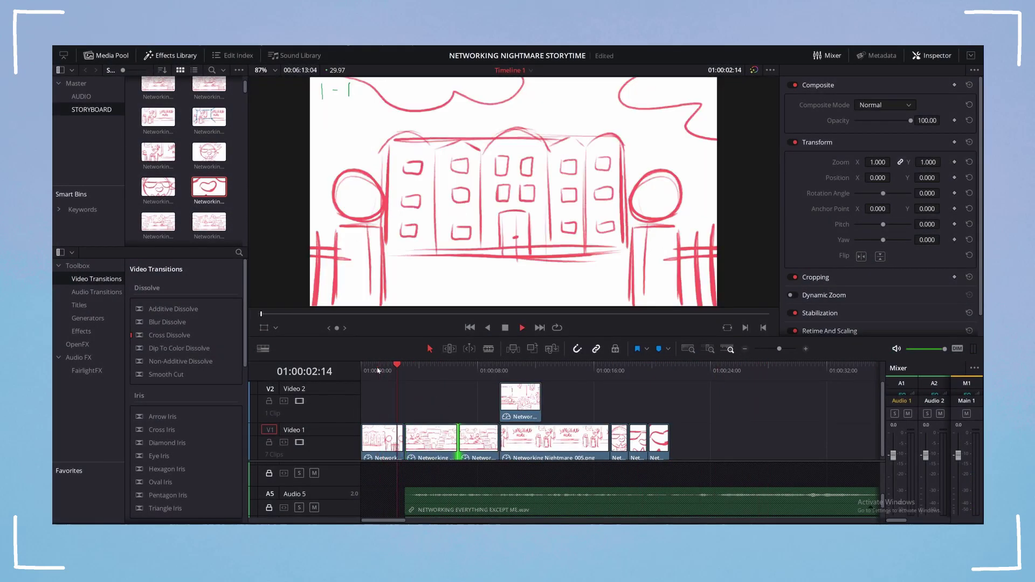
drag(520, 402, 425, 441)
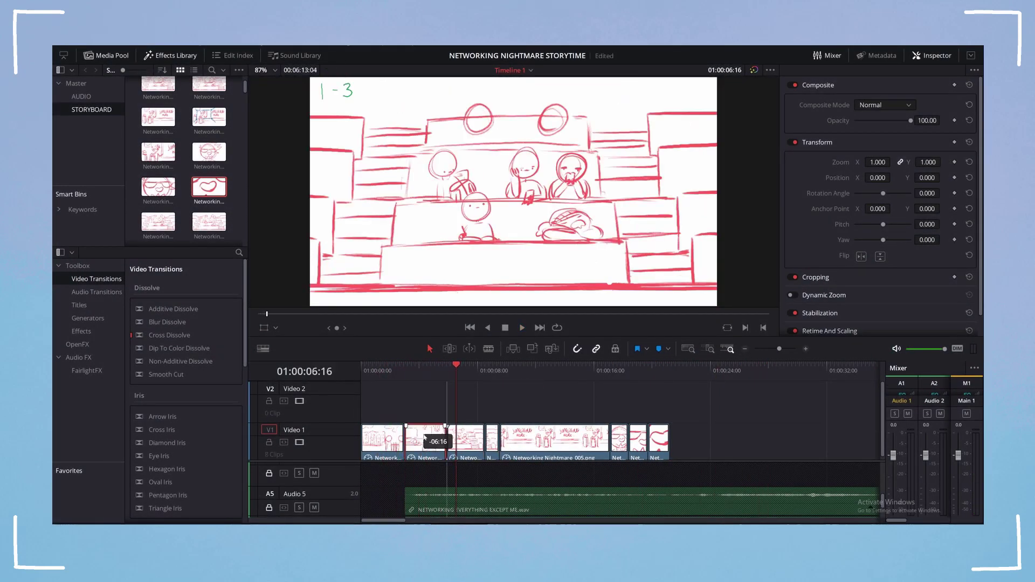
key(space)
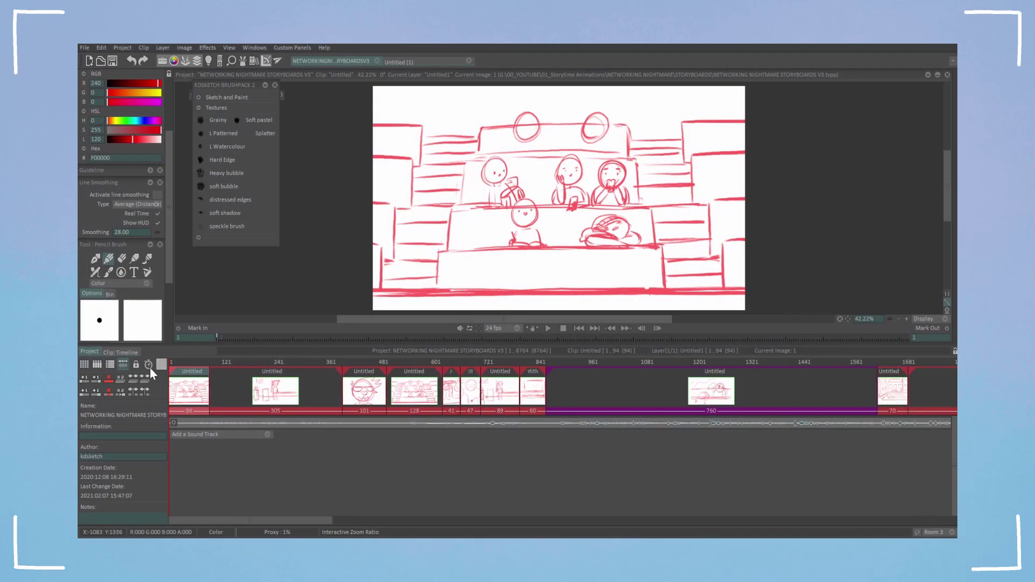
drag(150, 367, 92, 395)
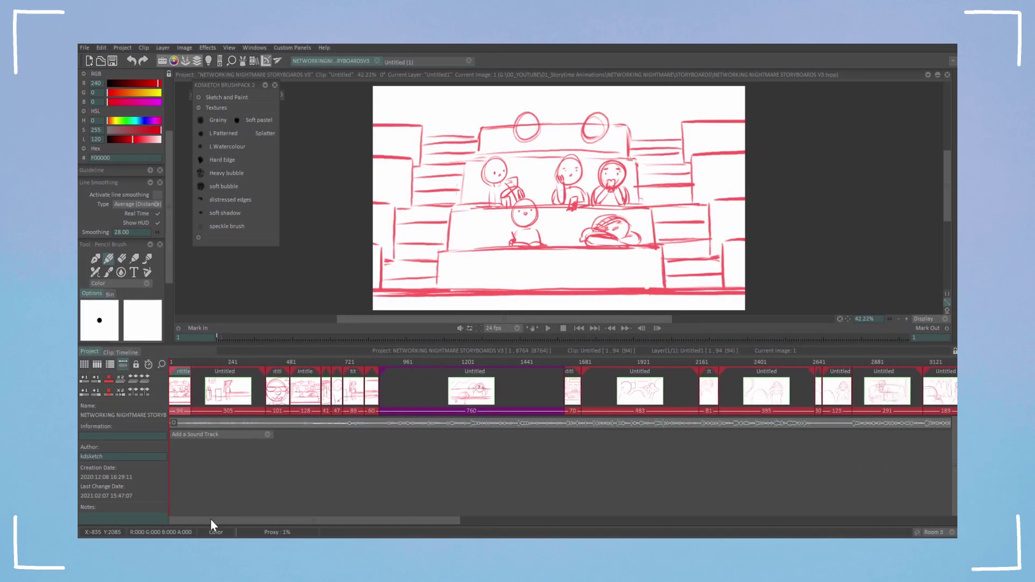
drag(210, 520, 641, 537)
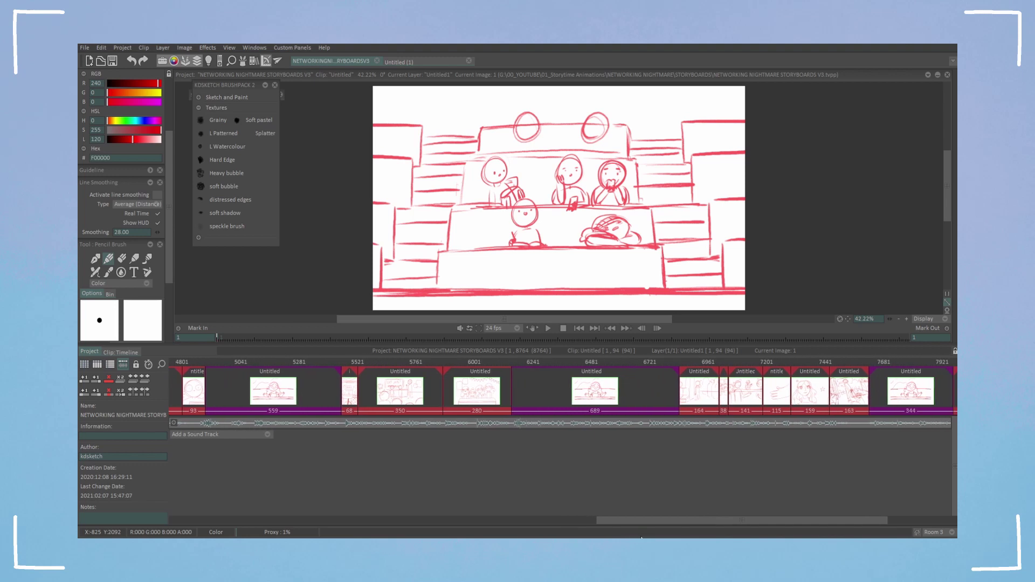